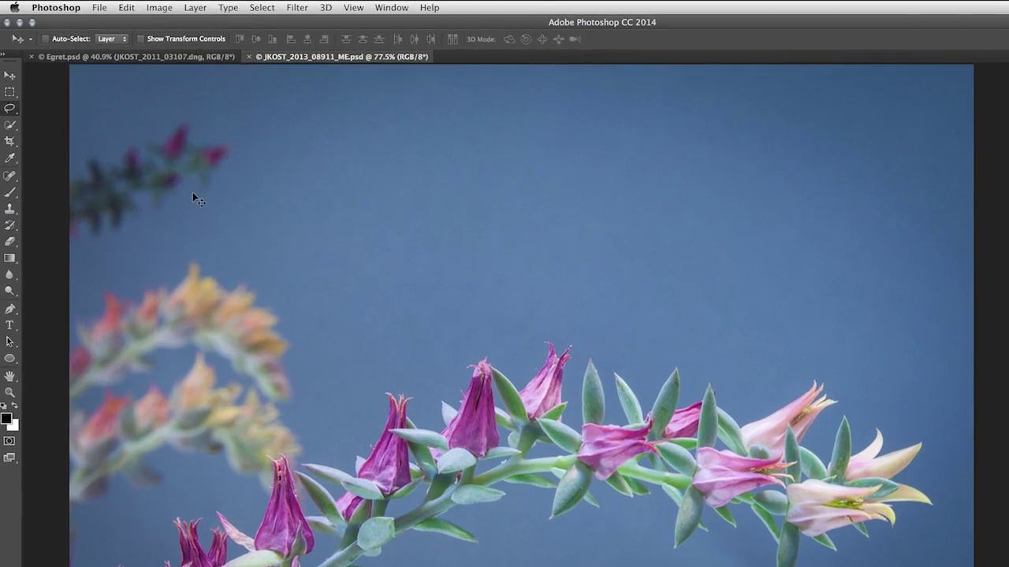
Lasso the blurred top-left branch and trial an Edit > Fill Content-Aware on it
key(l)
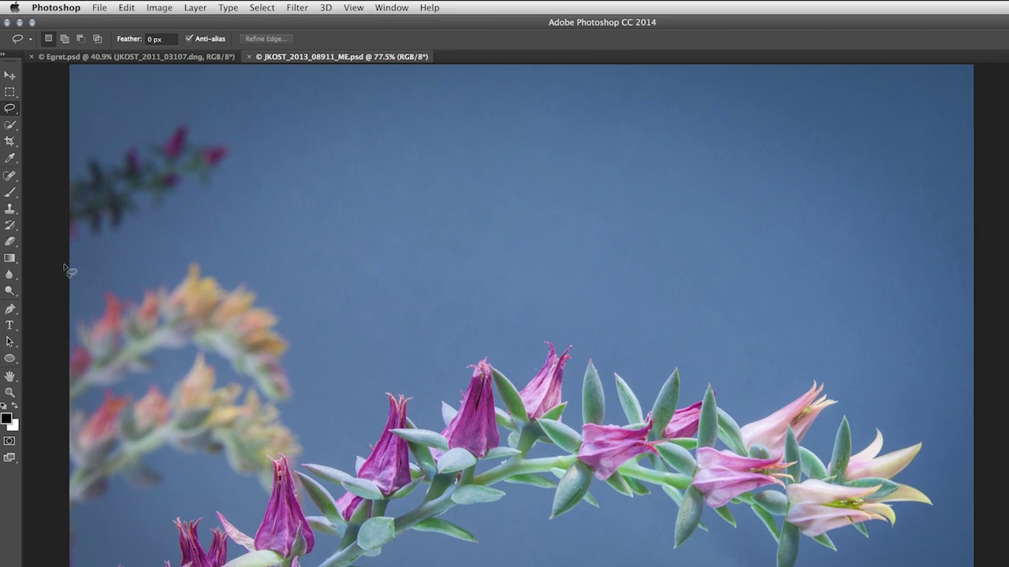
mouse_move(158, 222)
mouse_down()
mouse_move(237, 172)
mouse_move(244, 132)
mouse_move(215, 108)
mouse_move(155, 108)
mouse_move(96, 125)
mouse_move(56, 163)
mouse_move(43, 211)
mouse_move(69, 268)
mouse_up()
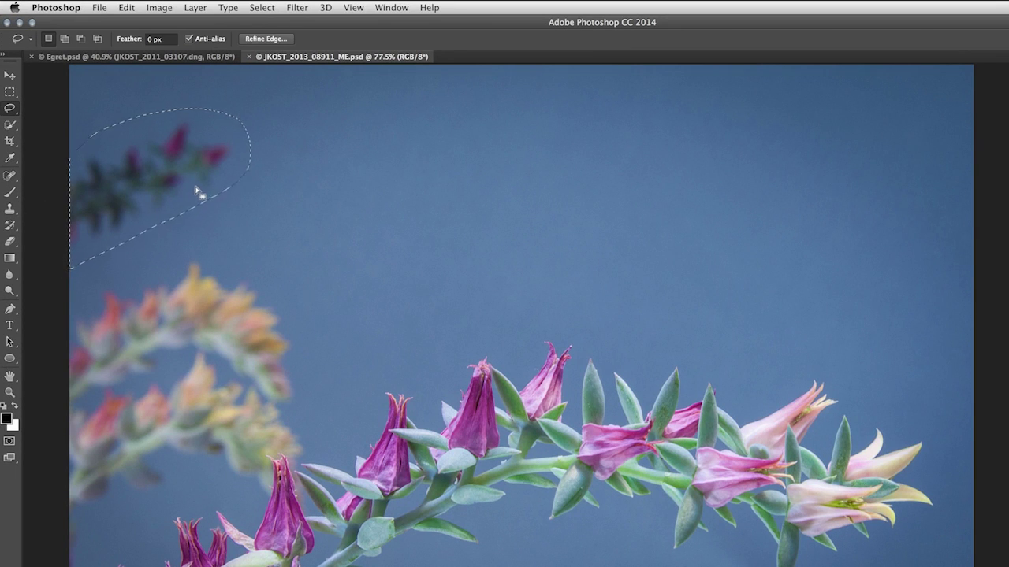
click(126, 7)
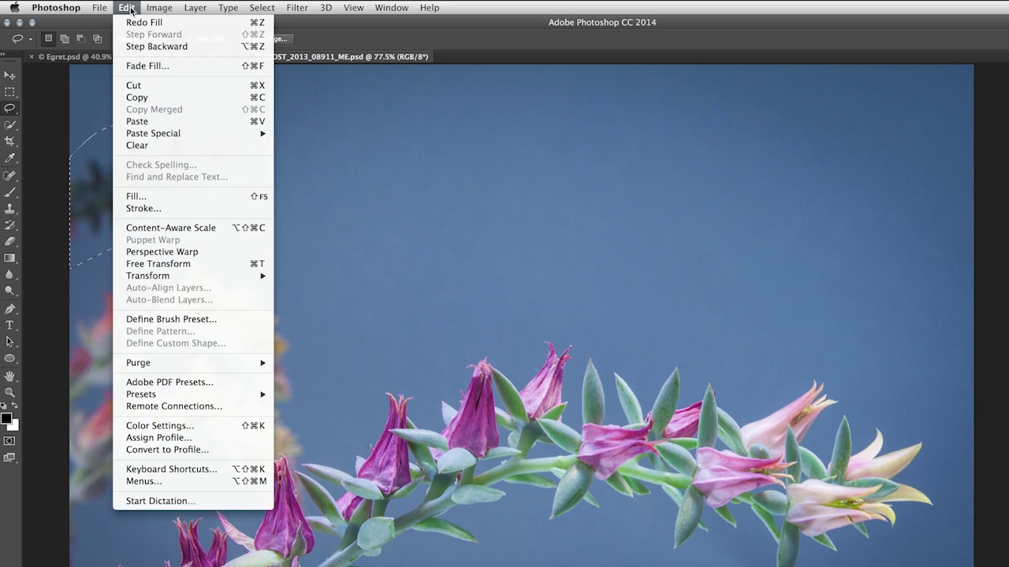
click(175, 197)
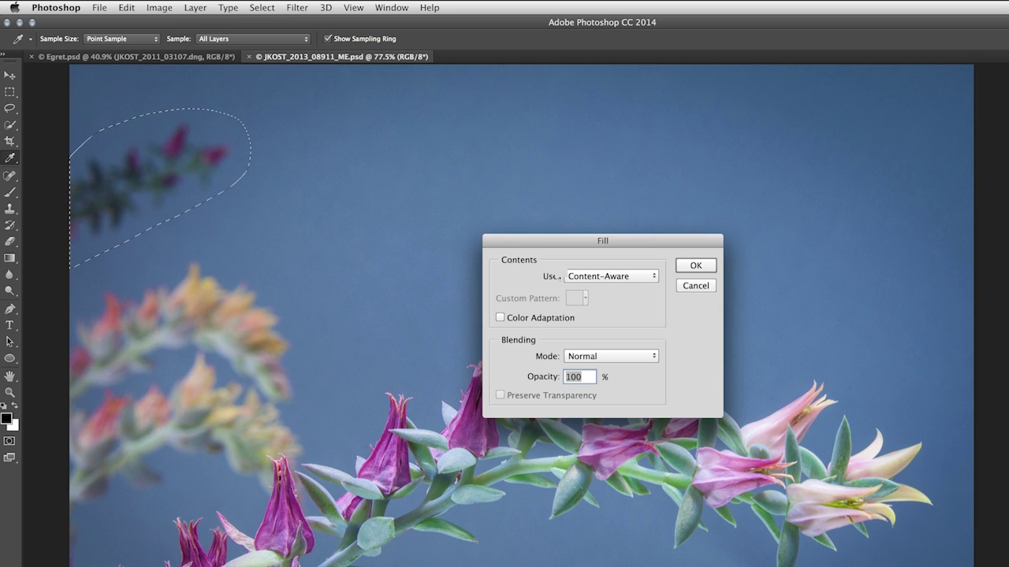
click(713, 267)
key(l)
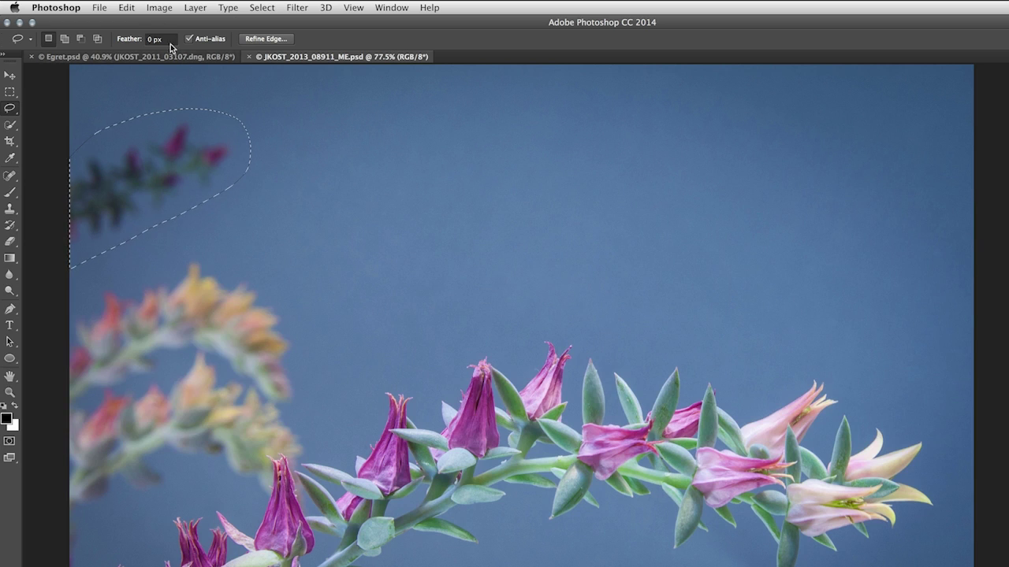
Content-Aware fill the top-left branch with Color Adaptation ticked, then deselect
click(133, 10)
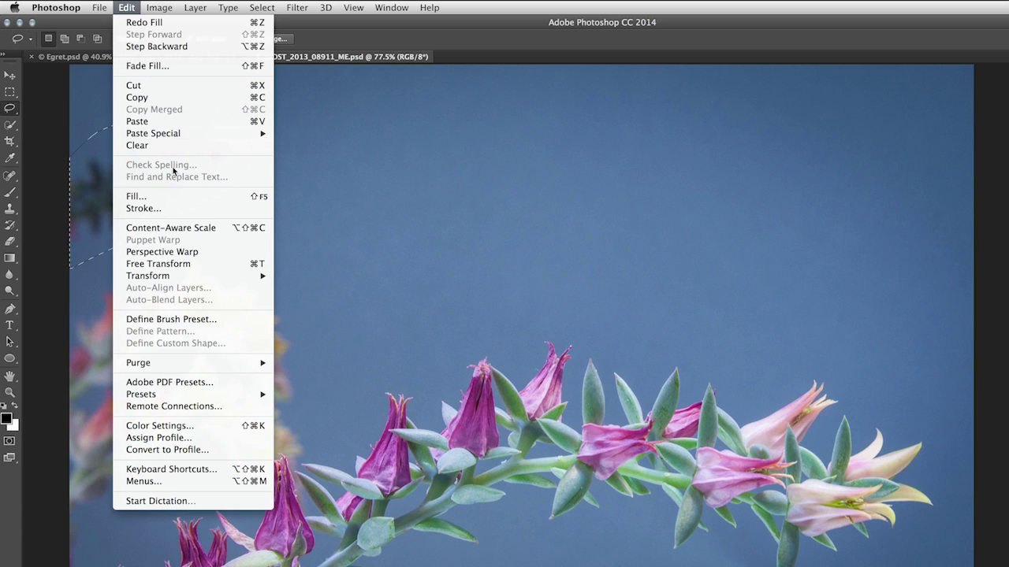
click(135, 196)
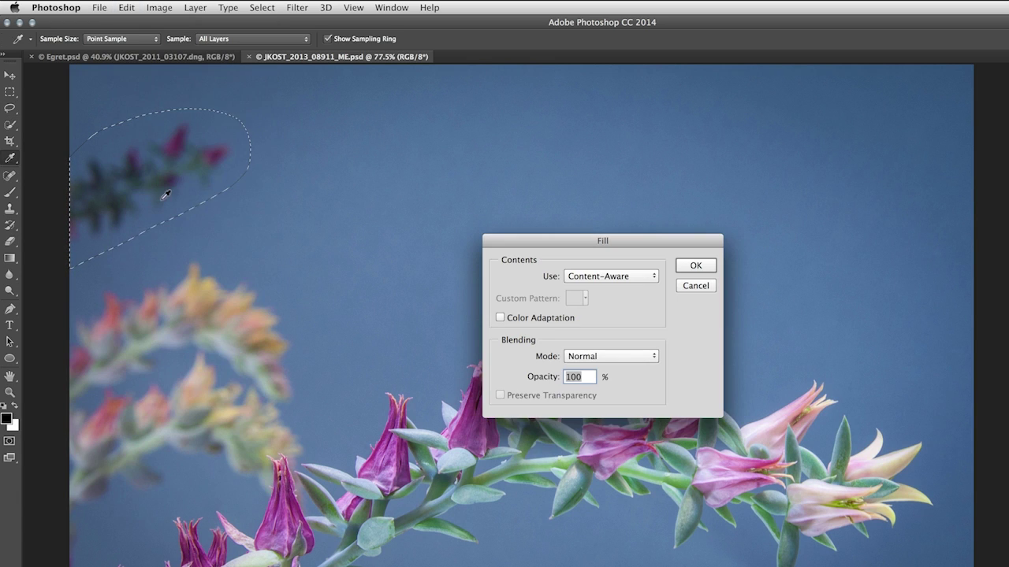
click(500, 318)
click(705, 268)
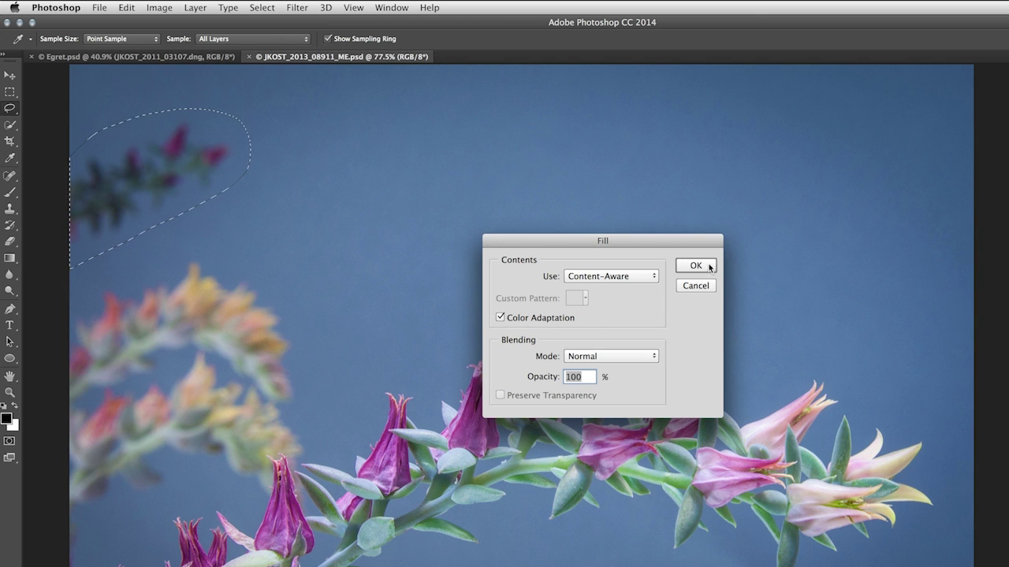
key(l)
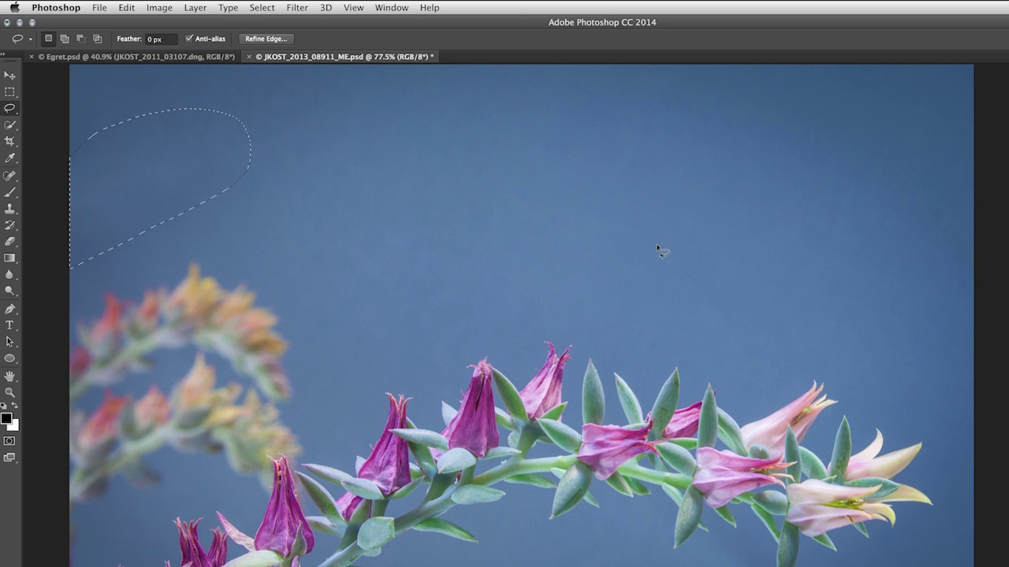
key(super+d)
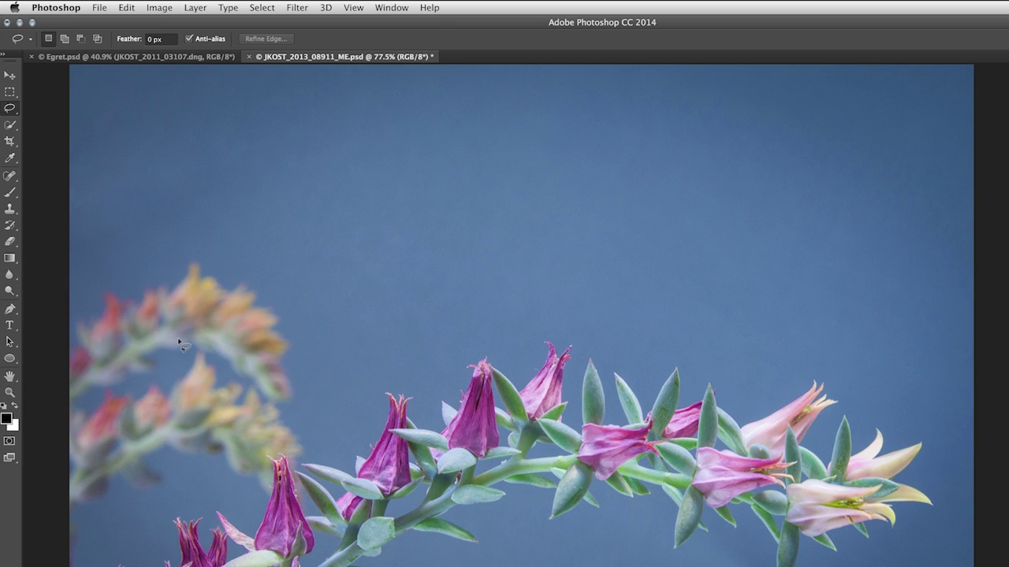
key(super+equal)
key(super+equal)
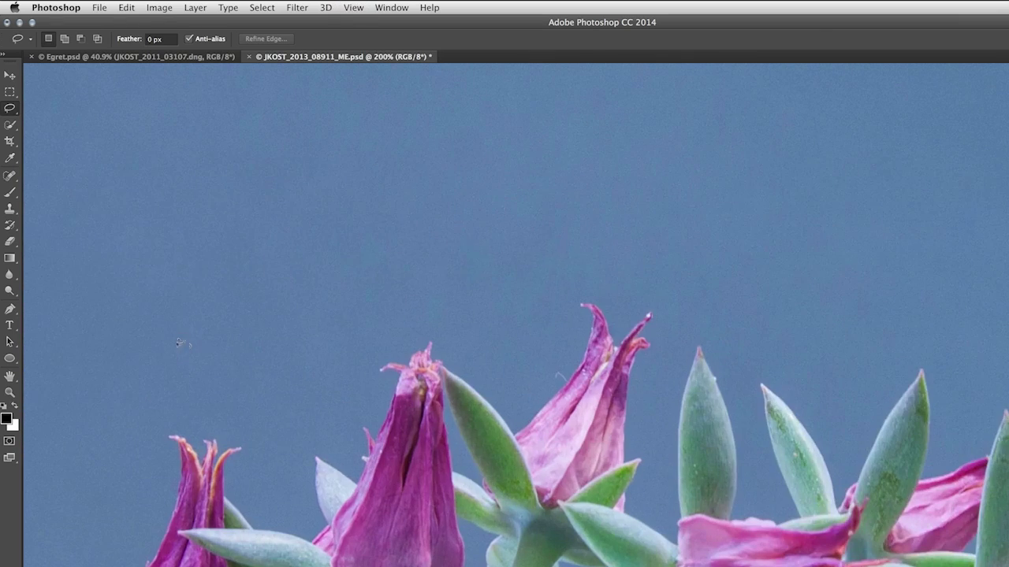
drag(174, 434, 637, 214)
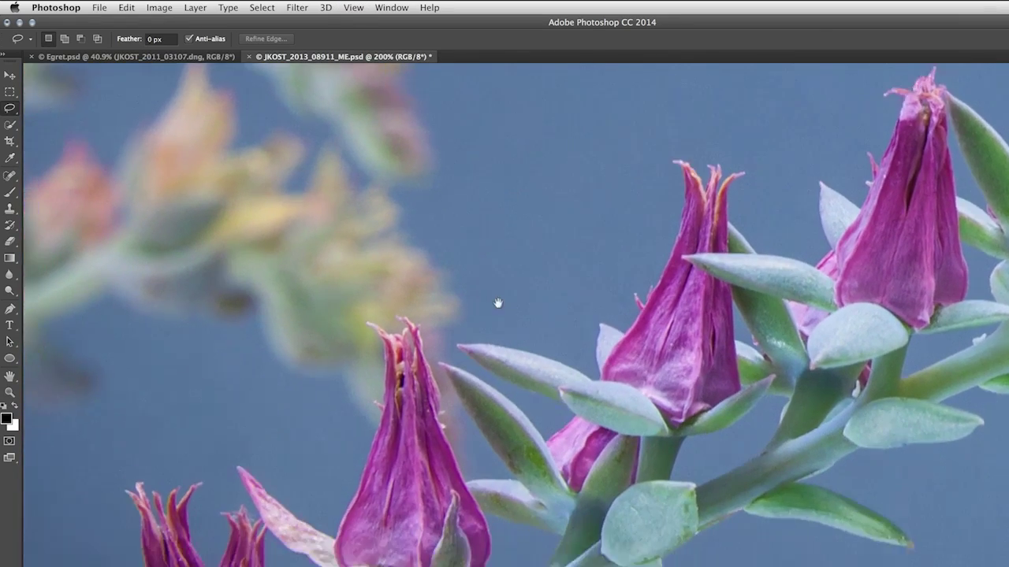
drag(499, 303, 540, 244)
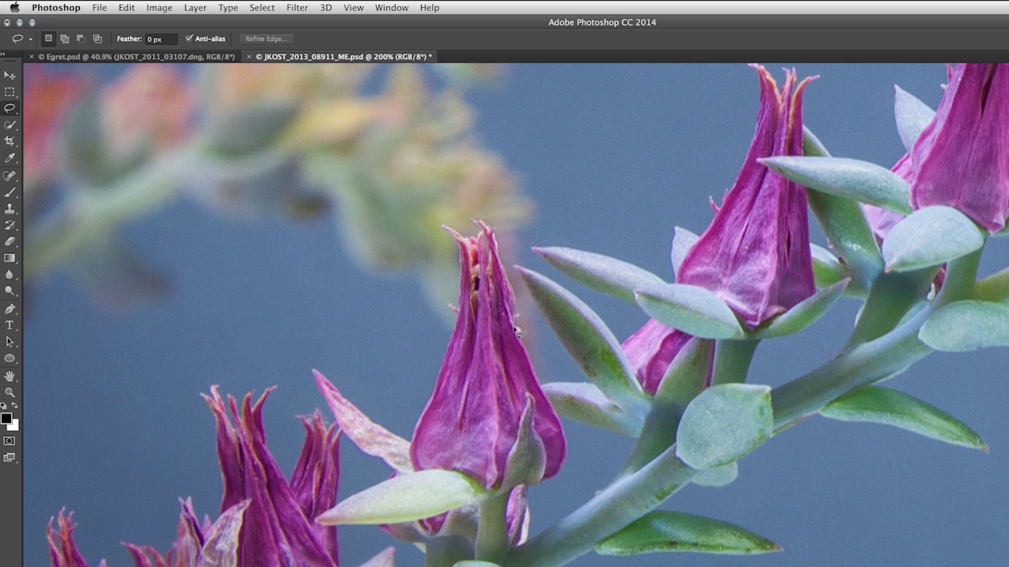
mouse_move(538, 386)
mouse_down()
mouse_move(548, 412)
mouse_move(511, 438)
mouse_move(440, 432)
mouse_up()
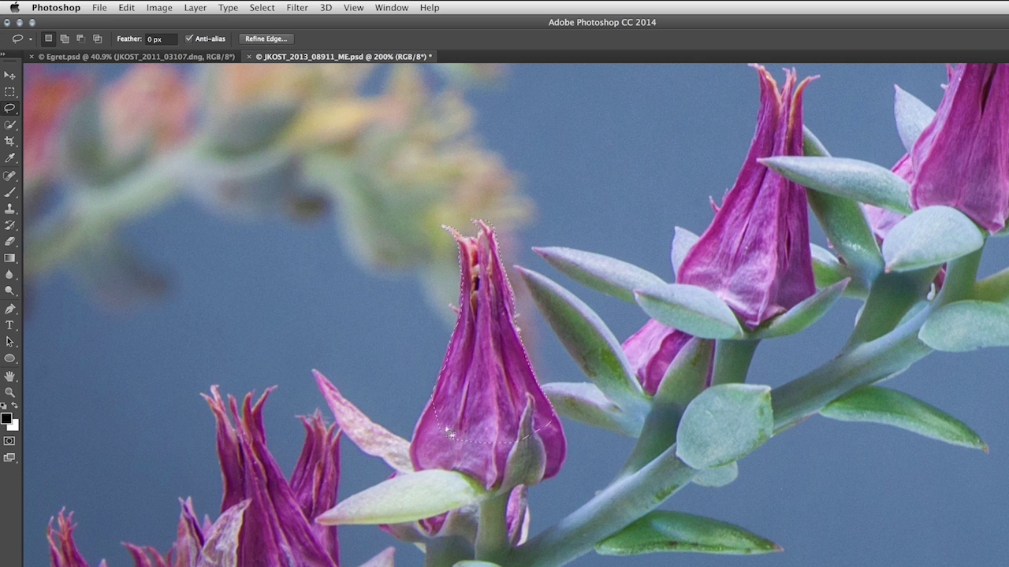
key(shift)
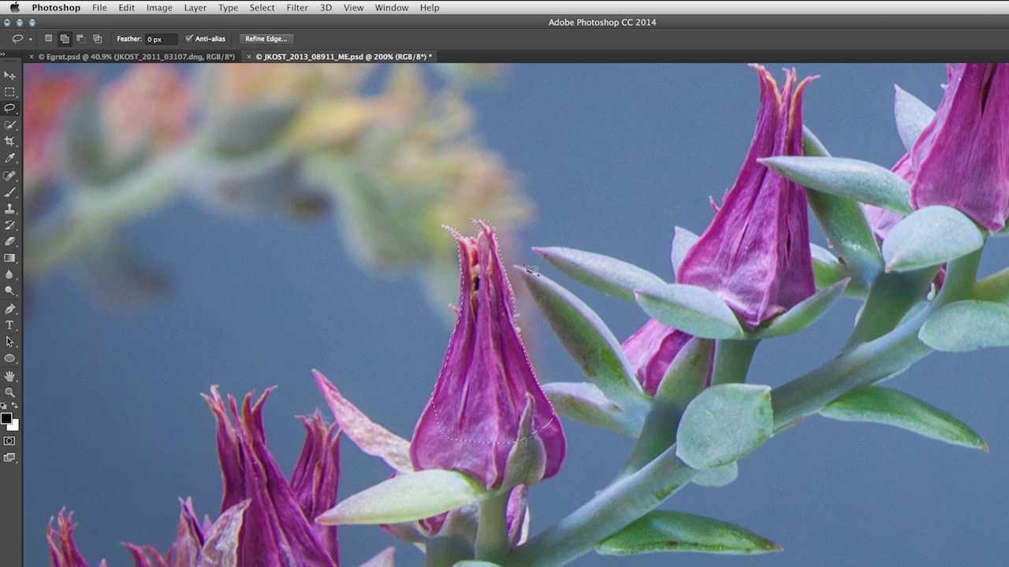
mouse_move(604, 332)
mouse_down()
mouse_move(559, 334)
mouse_move(538, 310)
mouse_move(510, 259)
mouse_move(533, 254)
mouse_up()
mouse_move(601, 255)
mouse_down()
mouse_move(639, 265)
mouse_move(636, 276)
mouse_move(597, 286)
mouse_move(526, 249)
mouse_up()
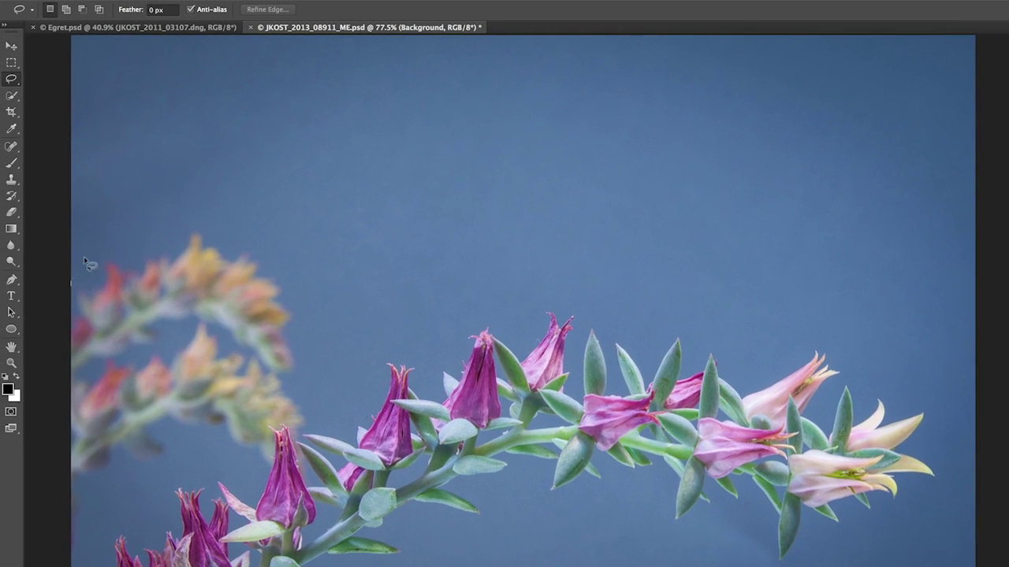
Lasso around the blurred flower cluster on the left edge
mouse_move(84, 259)
mouse_down()
mouse_move(211, 216)
mouse_move(255, 232)
mouse_move(289, 269)
mouse_up()
drag(300, 381, 307, 420)
mouse_move(297, 471)
mouse_down()
mouse_move(205, 441)
mouse_move(69, 530)
mouse_up()
drag(40, 450, 67, 349)
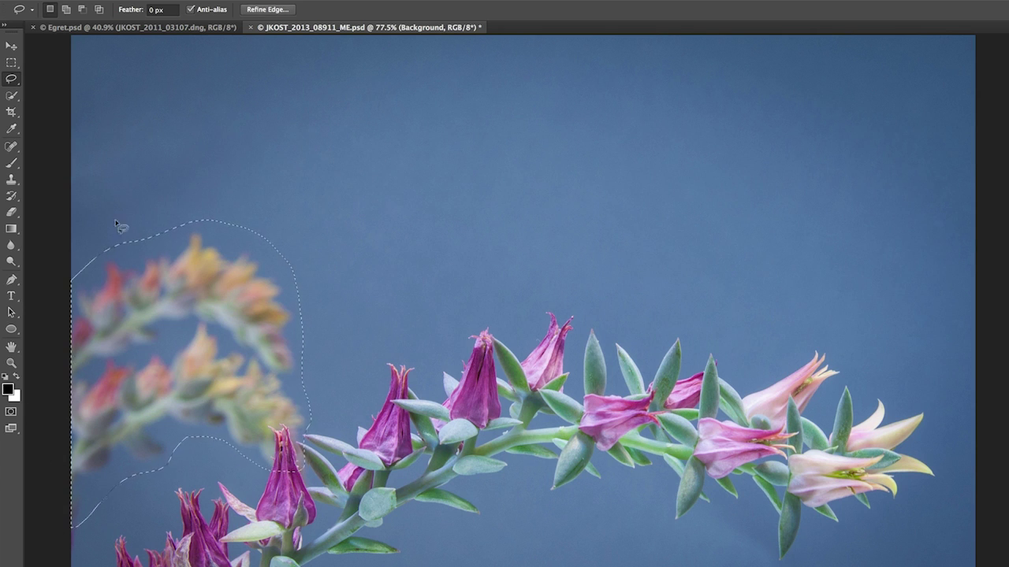
Patch the selection in Content-Aware mode at Structure 1, dragging it onto clean blue sky
click(11, 146)
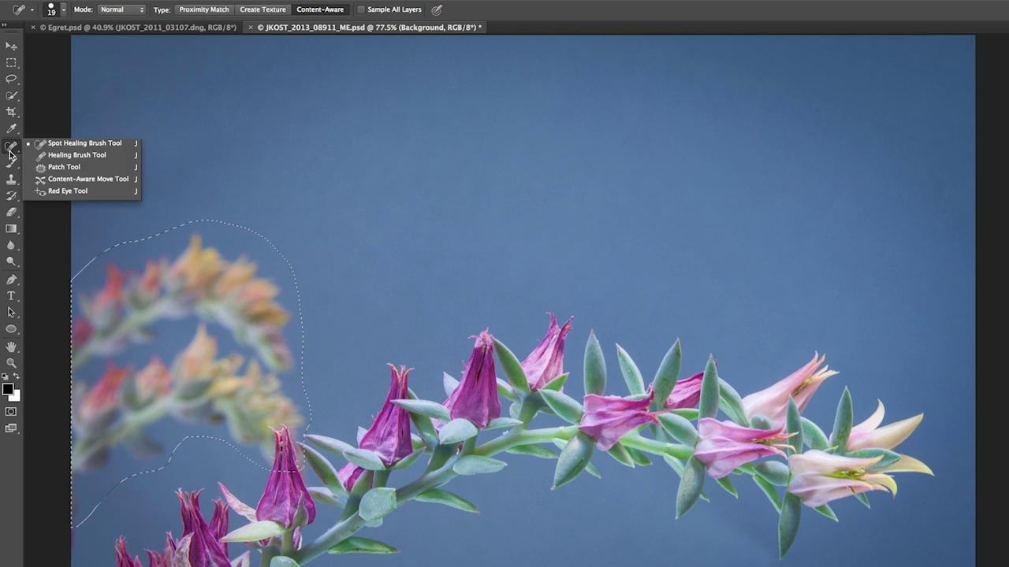
click(63, 168)
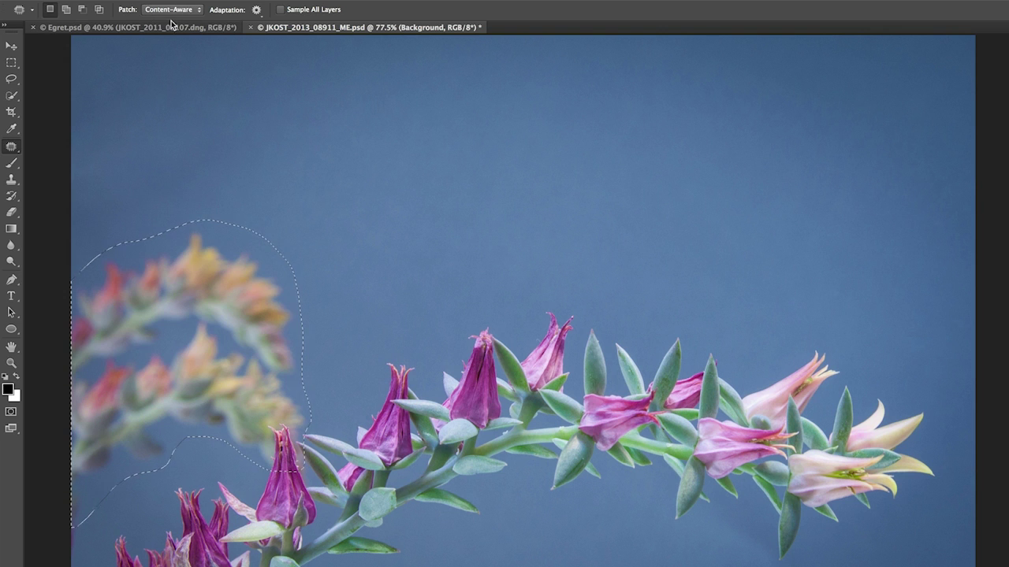
click(257, 10)
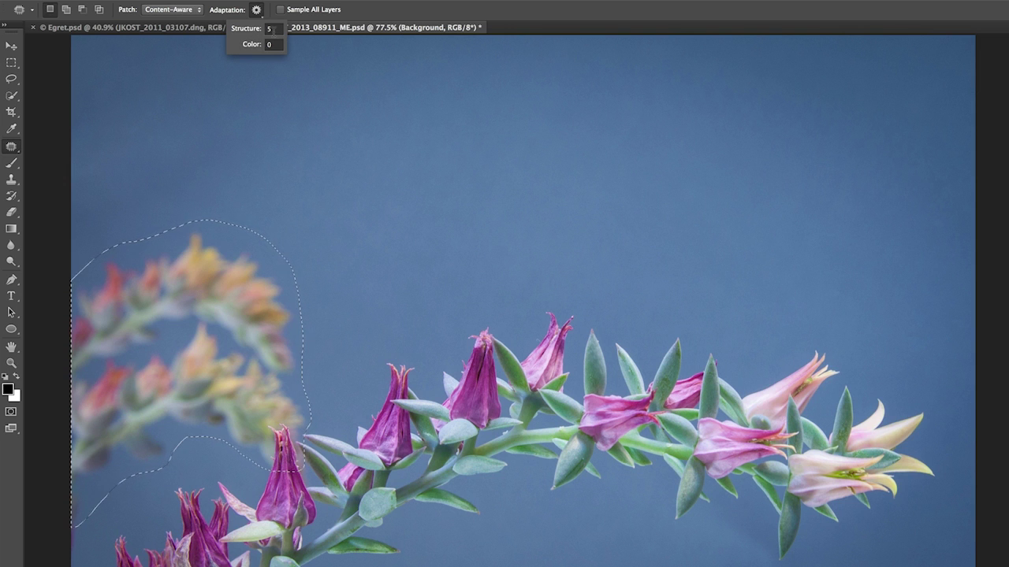
click(272, 29)
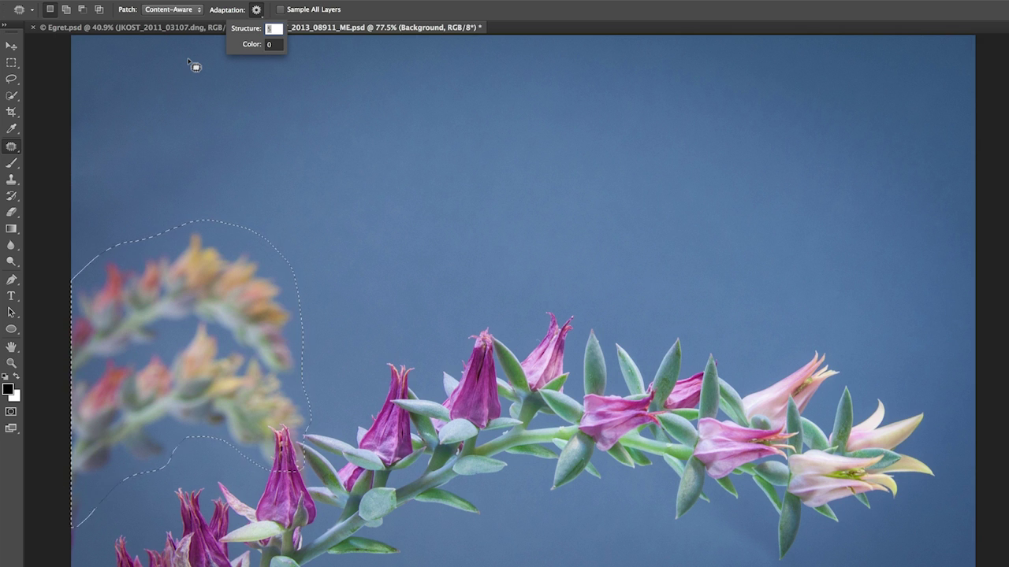
text(1)
click(359, 15)
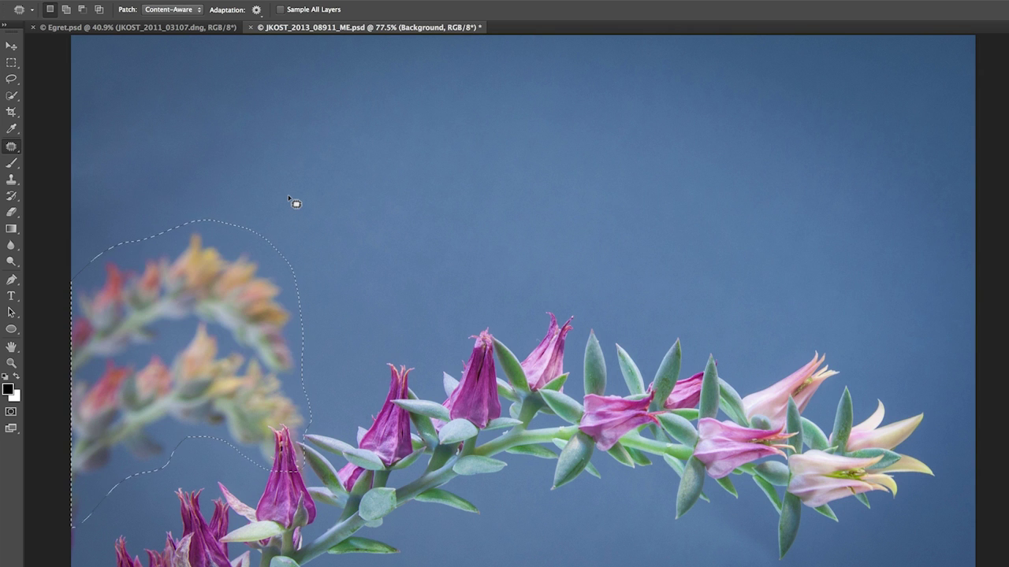
drag(171, 338, 399, 187)
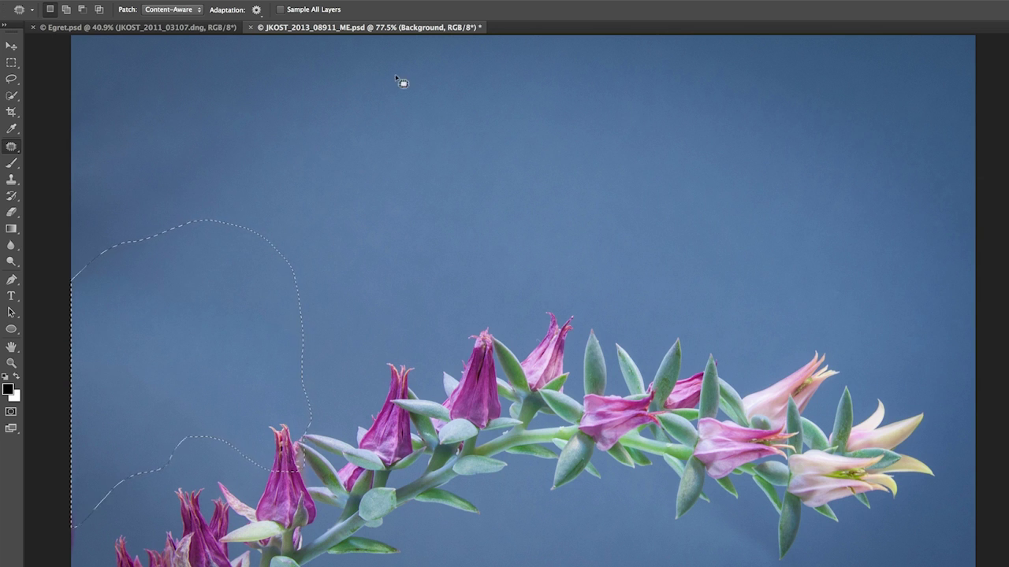
Set the patch adaptation to Structure 3 and Color 10, apply it, and deselect
click(256, 9)
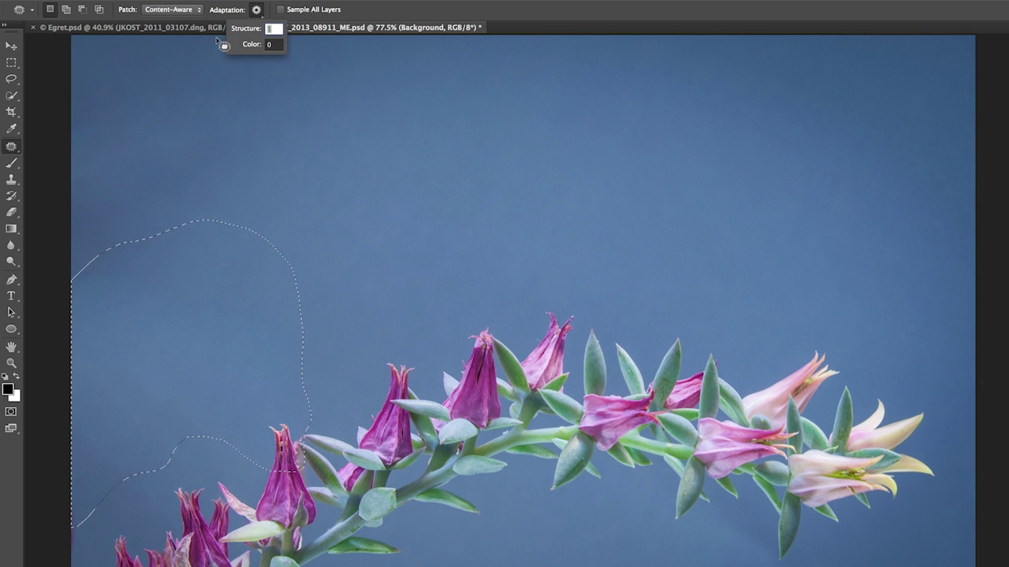
text(3)
key(Tab)
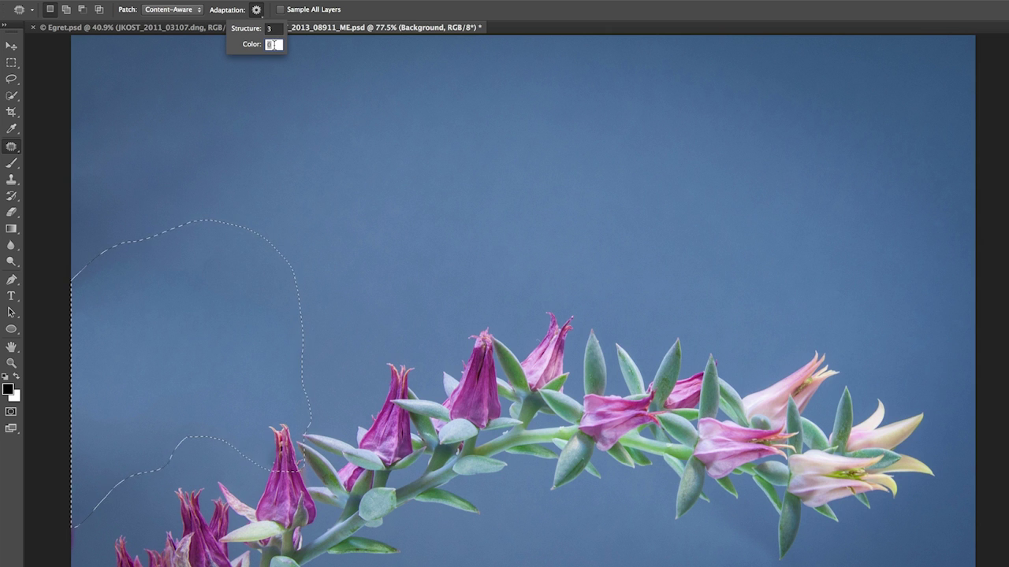
text(5)
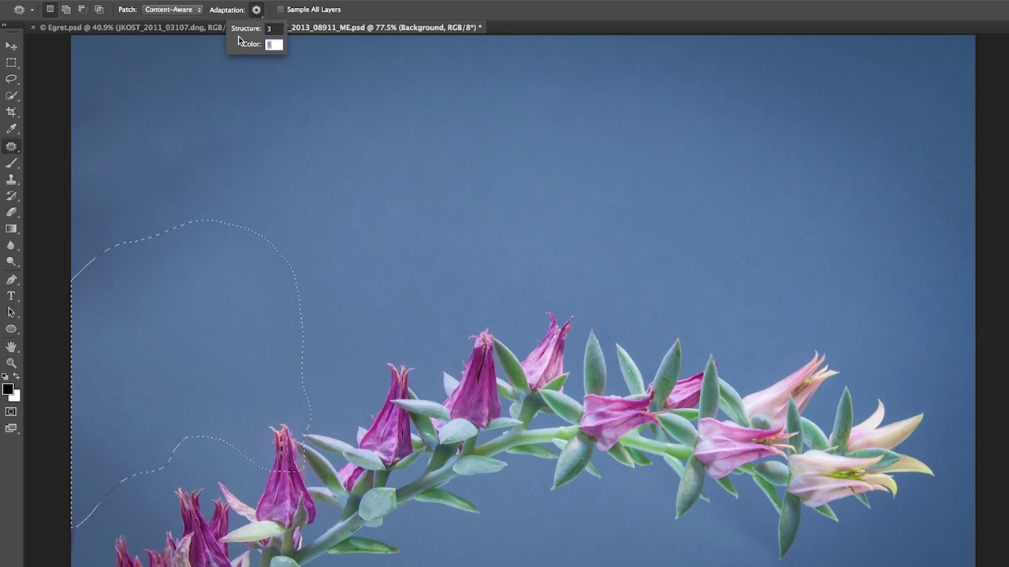
text(10)
key(Tab)
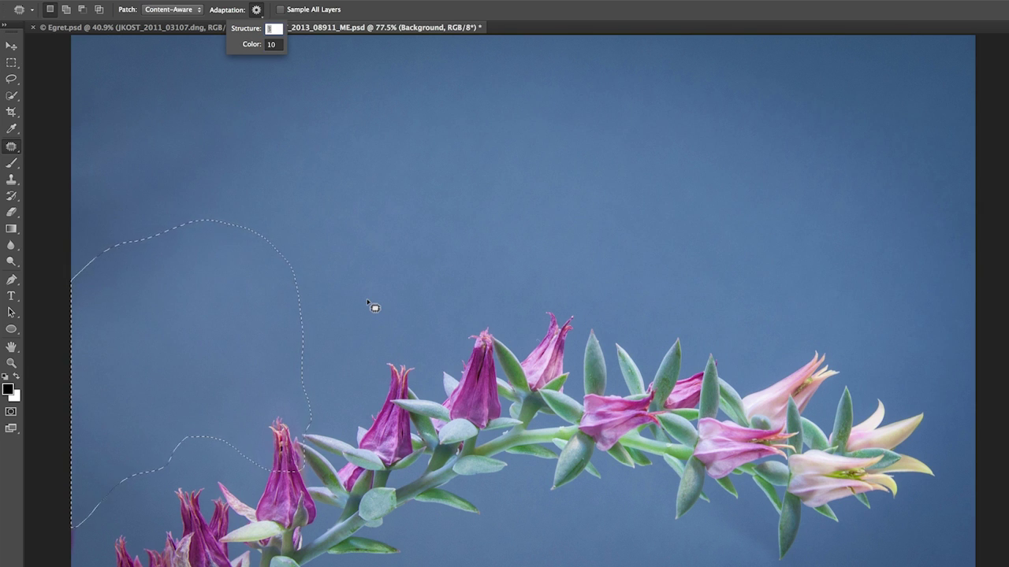
key(Return)
key(ctrl+d)
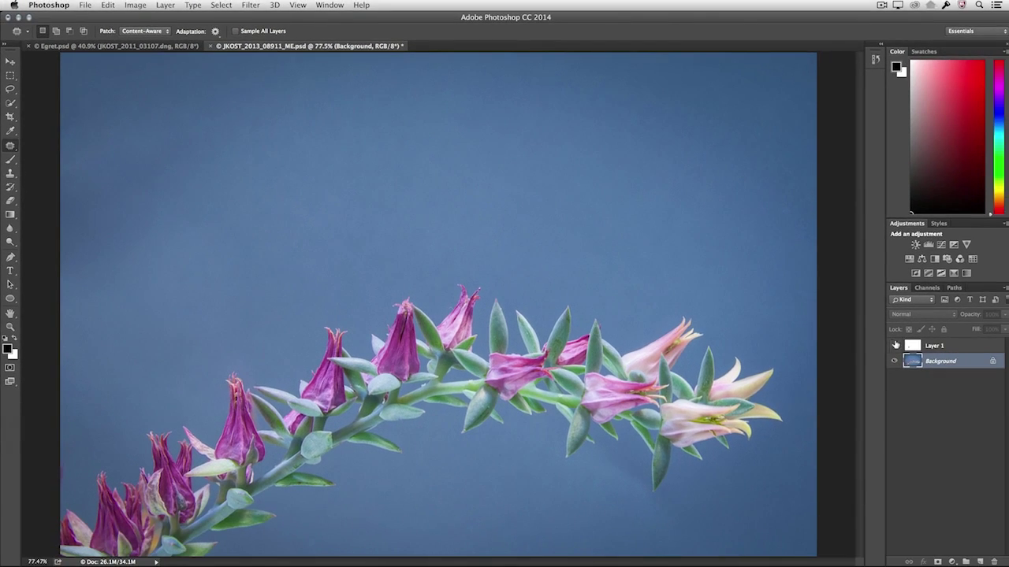
Hide and reshow Layer 1 to compare the flower photo before and after
click(895, 345)
click(895, 346)
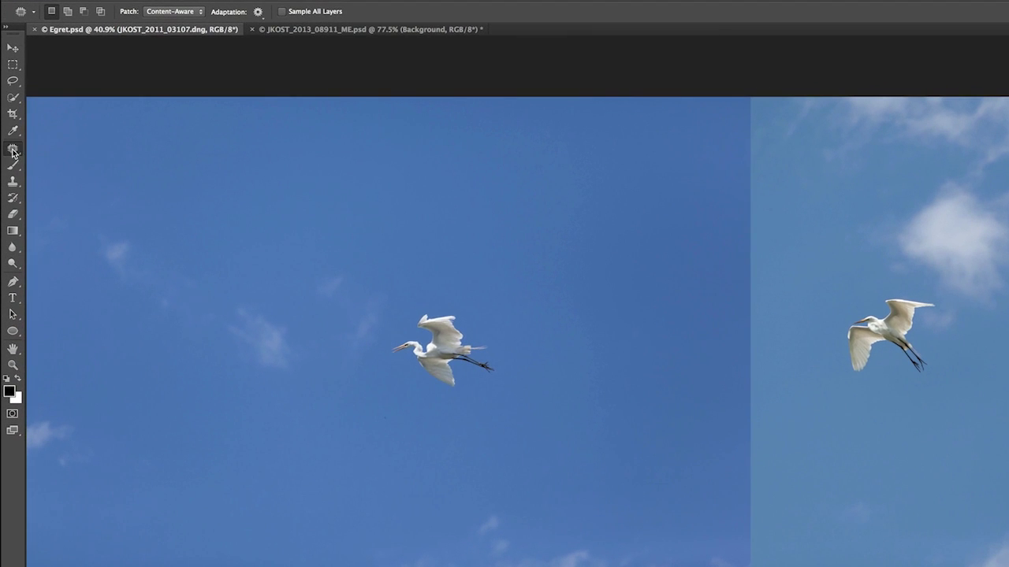
Move the central egret to the lower left with the Content-Aware Move Tool, viewing it at 100%
right_click(12, 150)
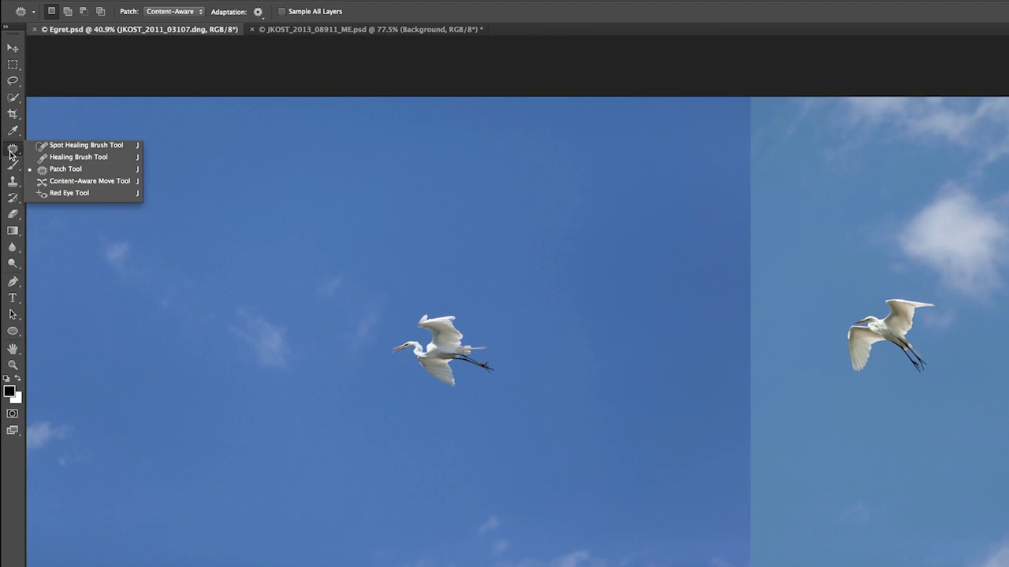
click(87, 186)
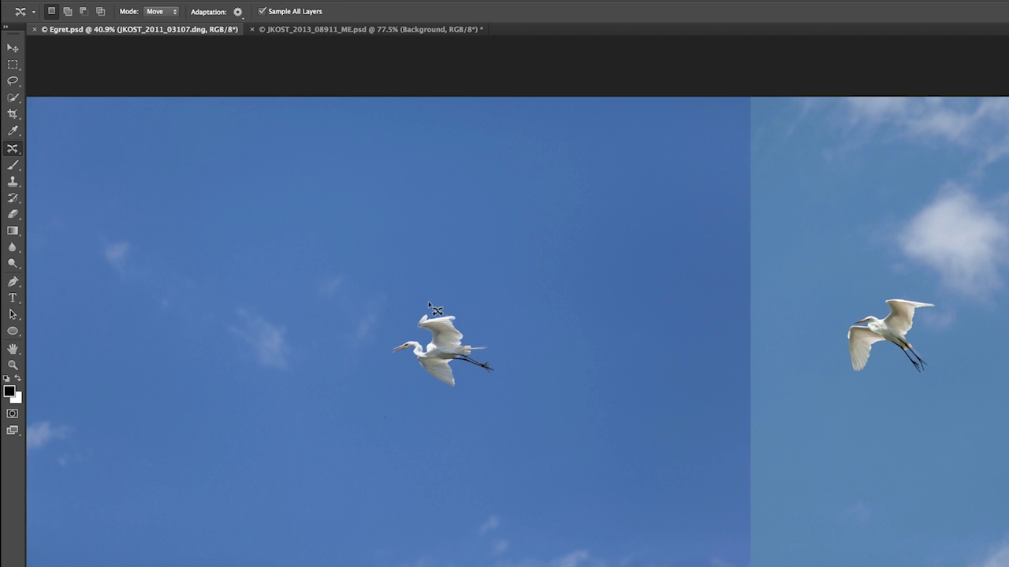
mouse_move(429, 304)
mouse_down()
mouse_move(405, 329)
mouse_move(375, 356)
mouse_move(435, 392)
mouse_move(459, 394)
mouse_move(460, 369)
mouse_move(500, 378)
mouse_move(477, 312)
mouse_move(442, 298)
mouse_move(431, 355)
mouse_move(349, 422)
mouse_move(249, 435)
mouse_move(183, 422)
mouse_up()
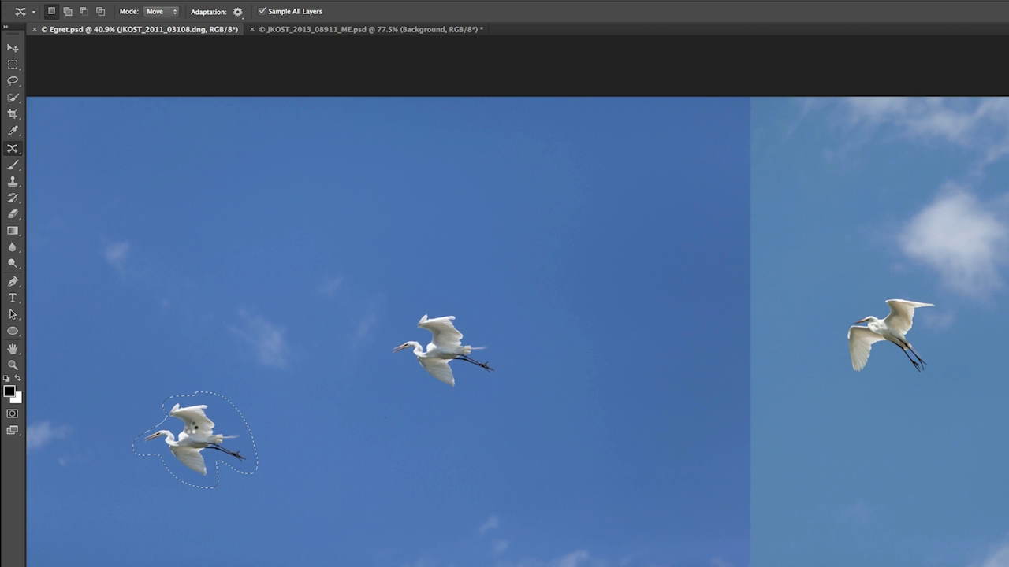
key(ctrl+1)
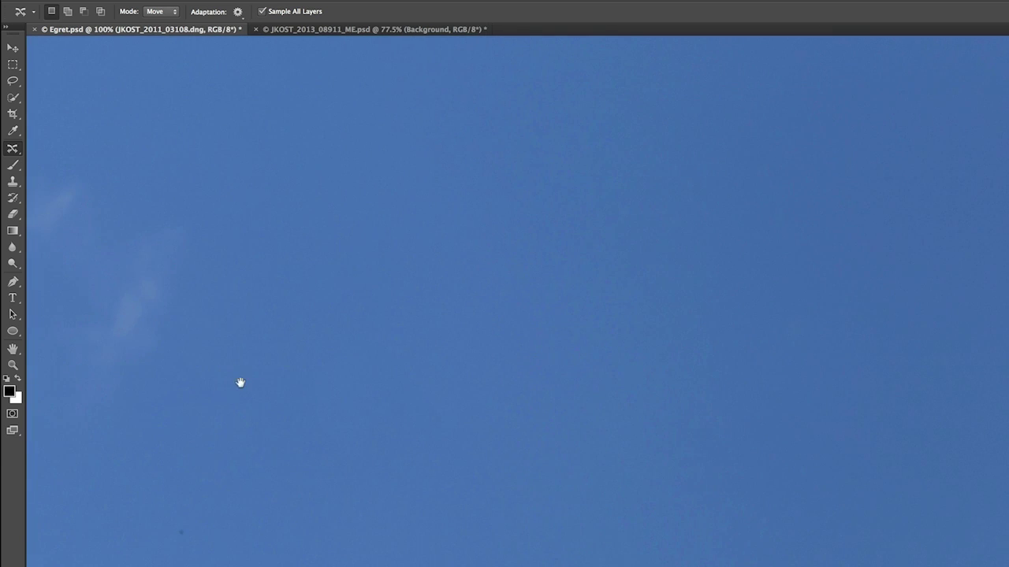
drag(241, 383, 619, 315)
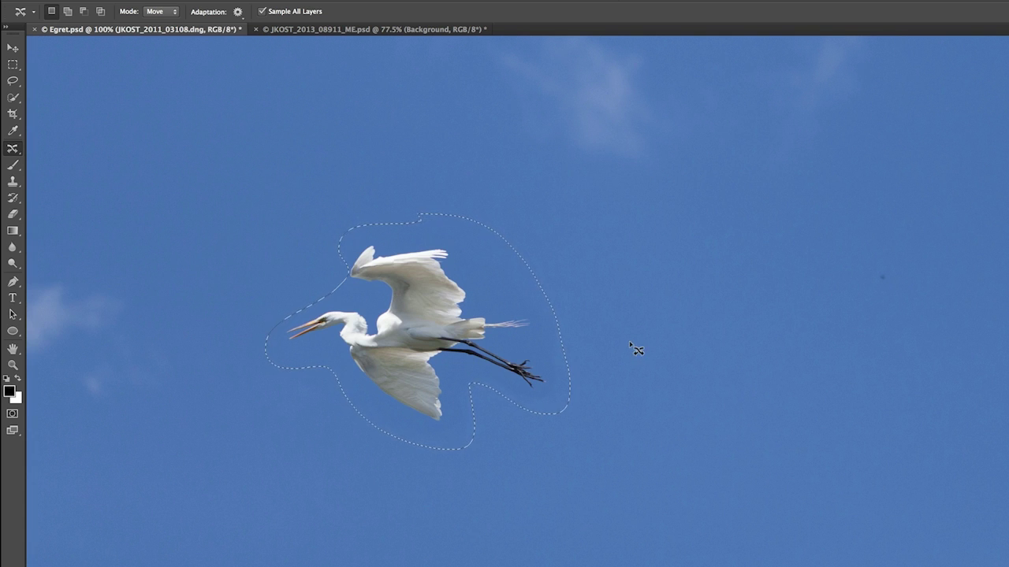
key(ctrl+d)
Blend the moved egret with adaptation Structure 5 and Color 5
click(238, 12)
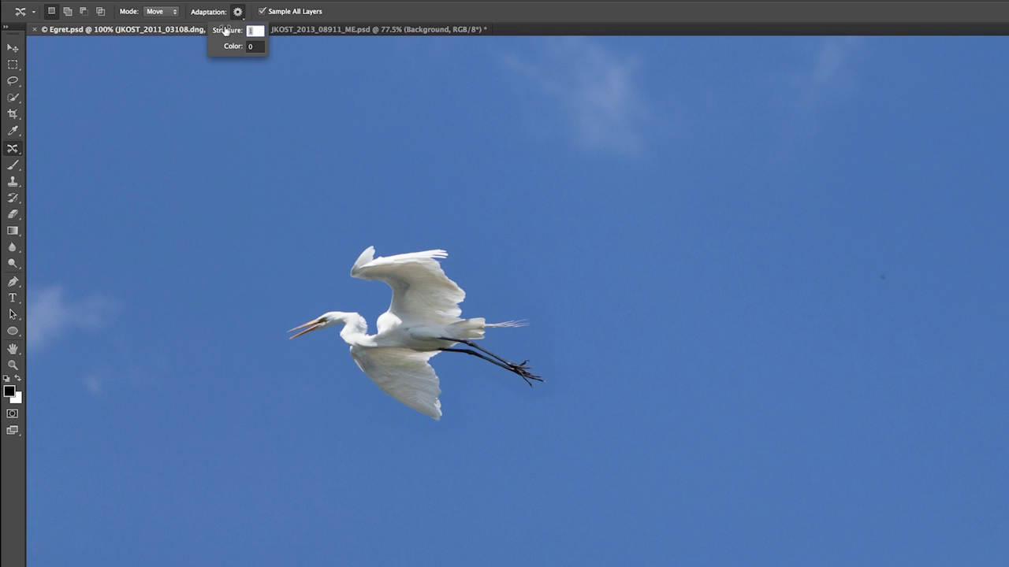
key(Tab)
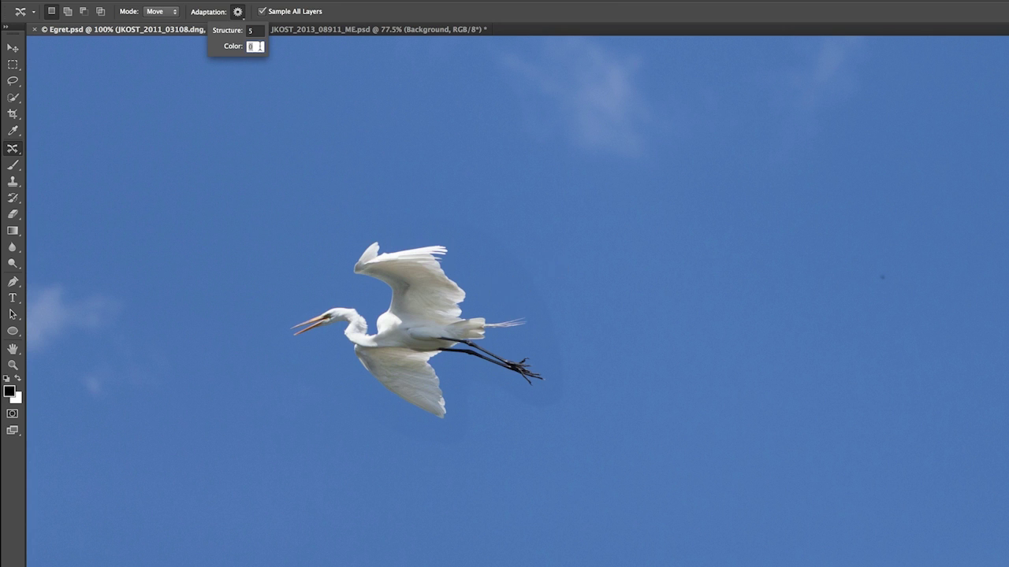
text(5)
key(shift+Tab)
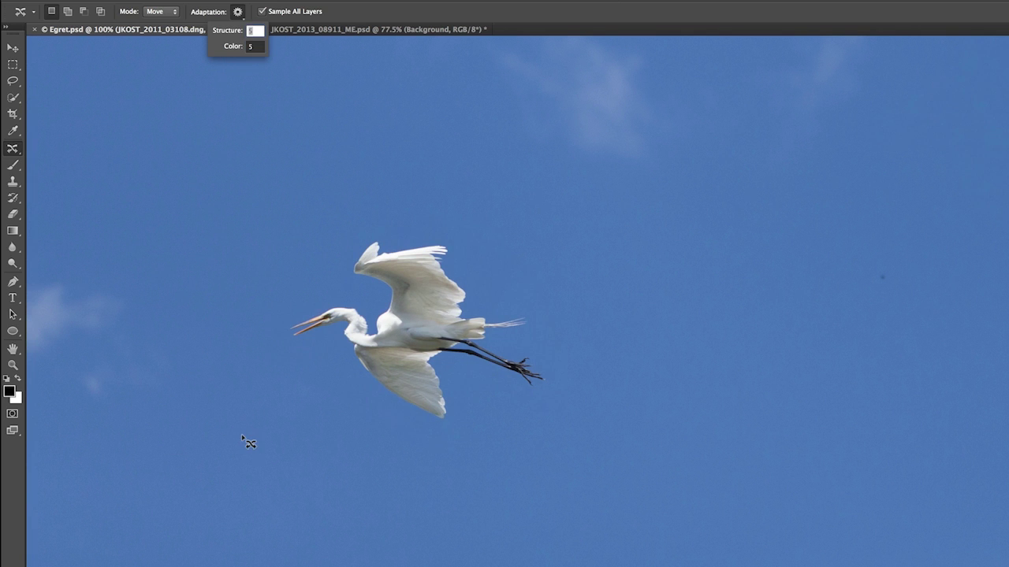
key(Return)
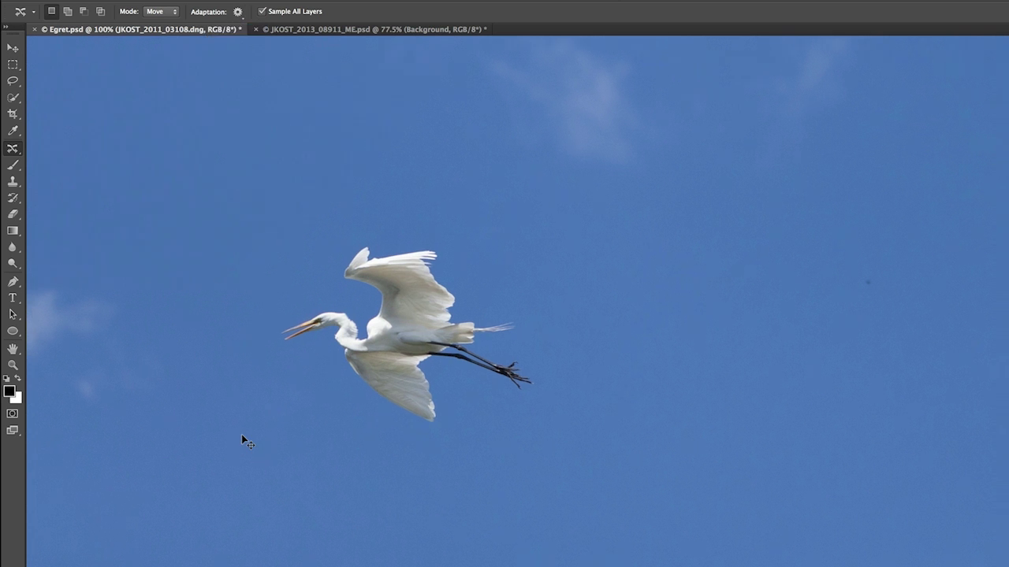
key(ctrl+0)
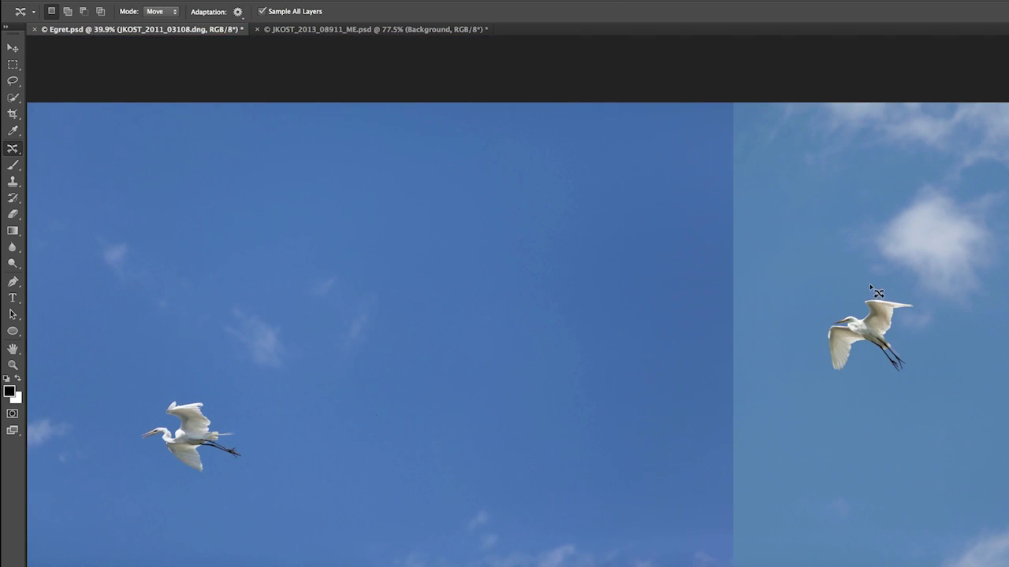
Lasso the right-hand egret and drag it toward the centre of the sky
mouse_move(872, 289)
mouse_down()
mouse_move(810, 319)
mouse_move(815, 375)
mouse_move(841, 383)
mouse_move(866, 351)
mouse_move(896, 380)
mouse_move(910, 358)
mouse_move(899, 318)
mouse_move(917, 306)
mouse_move(899, 286)
mouse_move(872, 290)
mouse_up()
drag(877, 329, 490, 235)
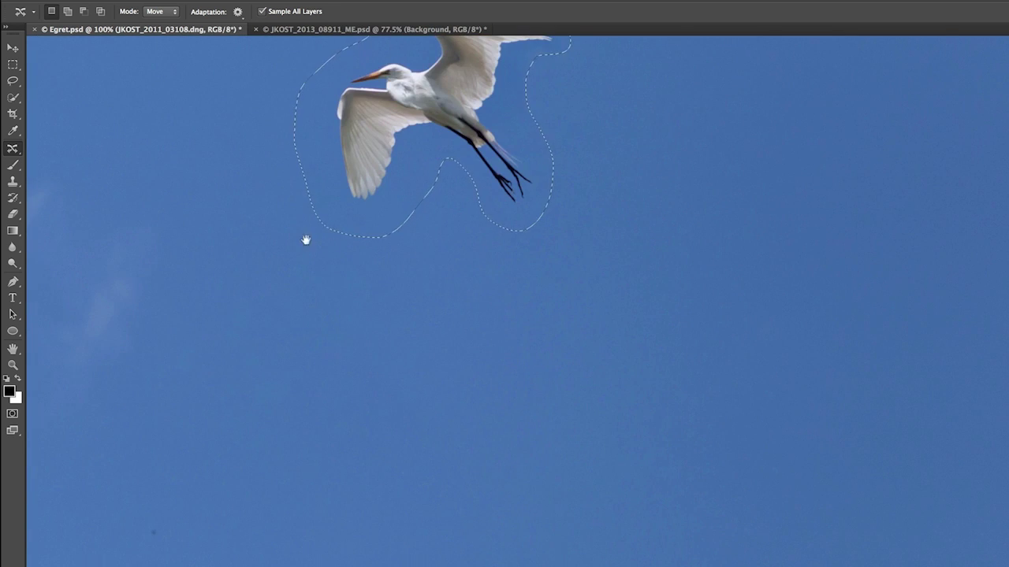
key(ctrl+d)
drag(423, 333, 433, 431)
key(ctrl+shift+d)
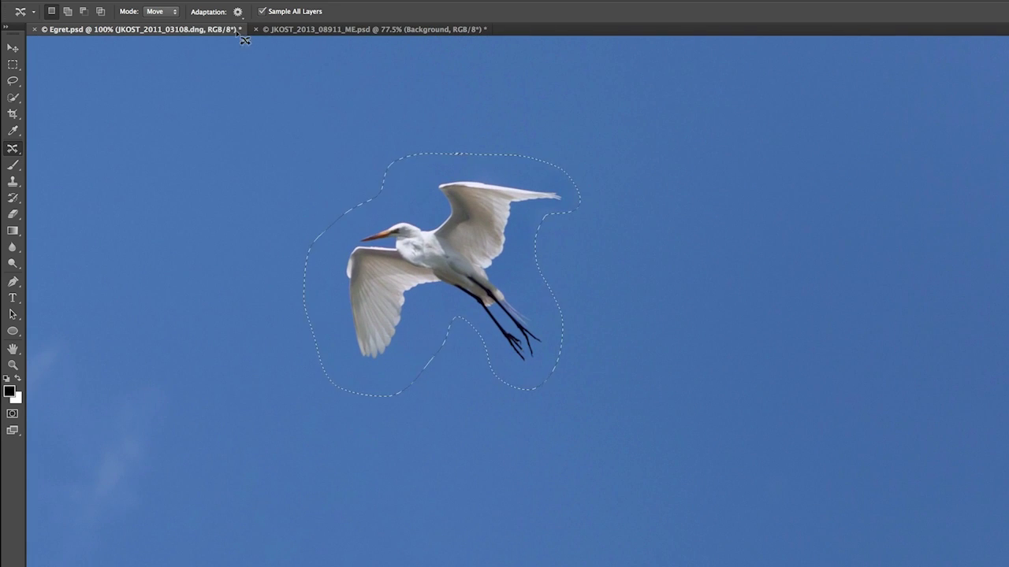
Raise the move adaptation Color to 10, keeping Structure at 5
click(238, 12)
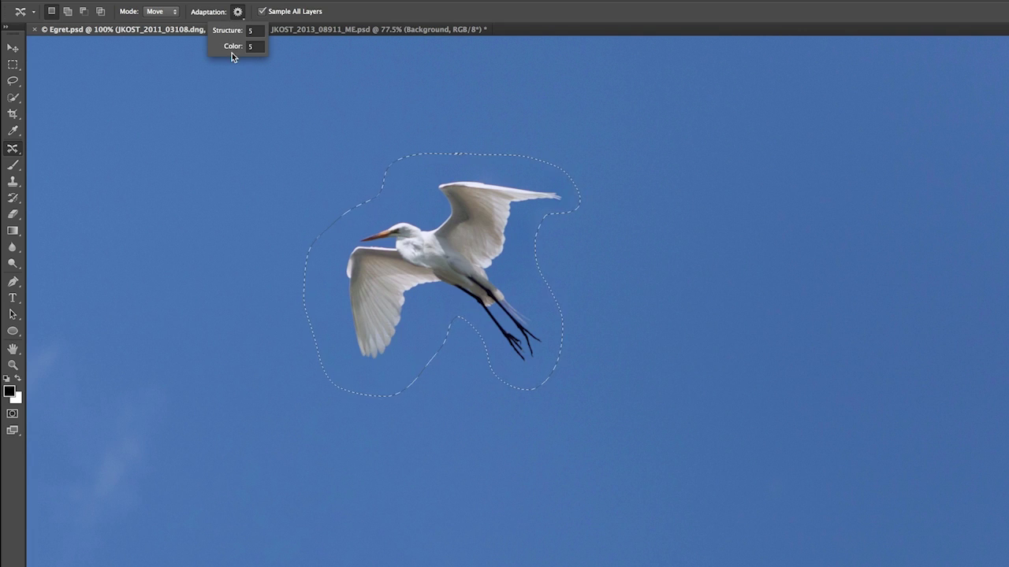
click(351, 11)
key(ctrl+d)
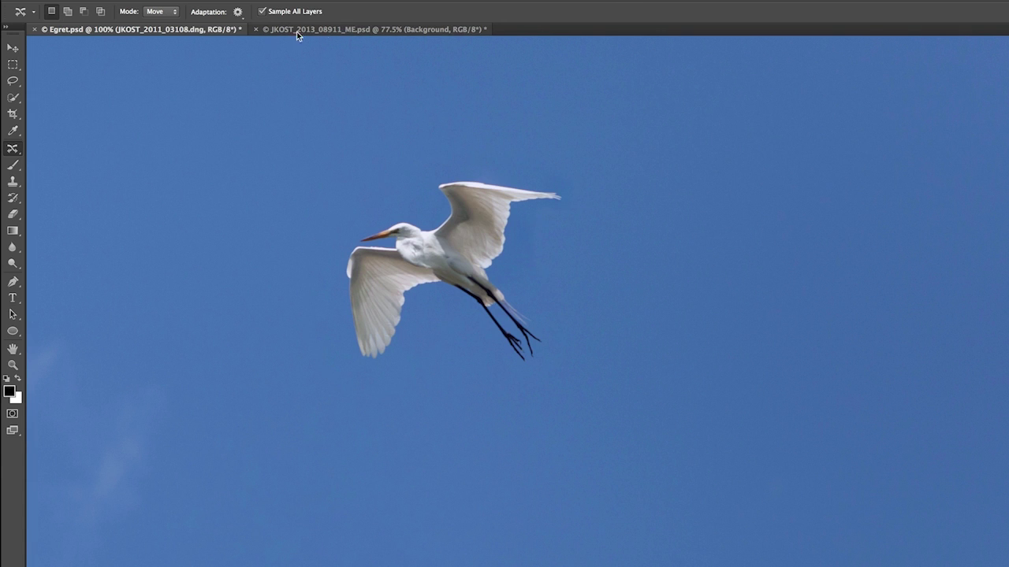
click(238, 12)
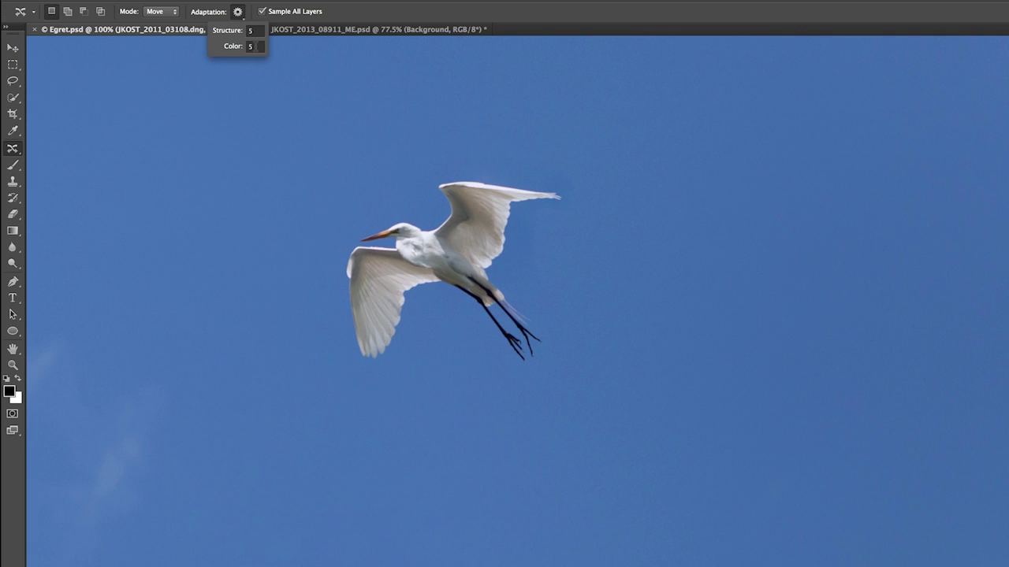
click(254, 47)
key(Tab)
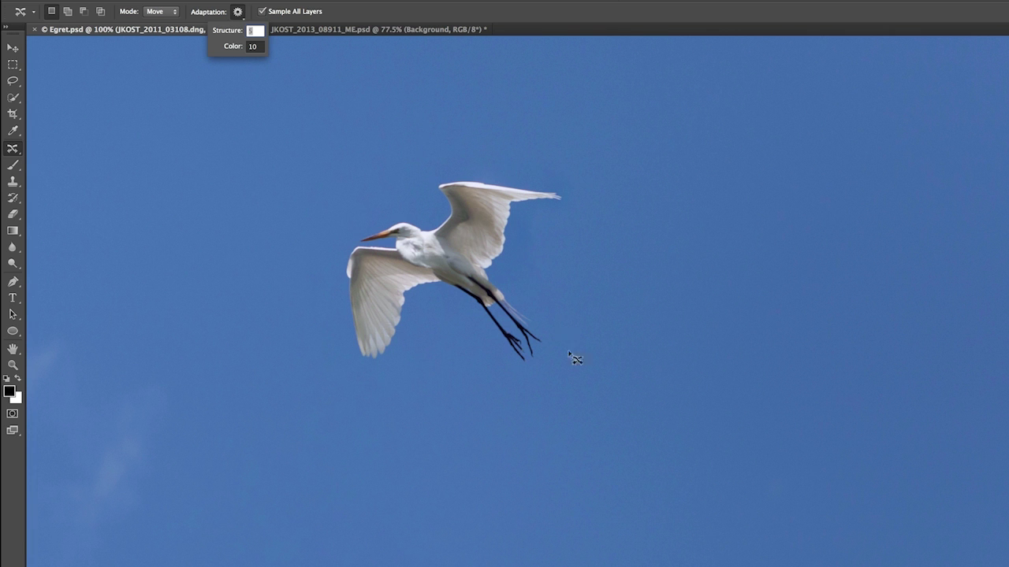